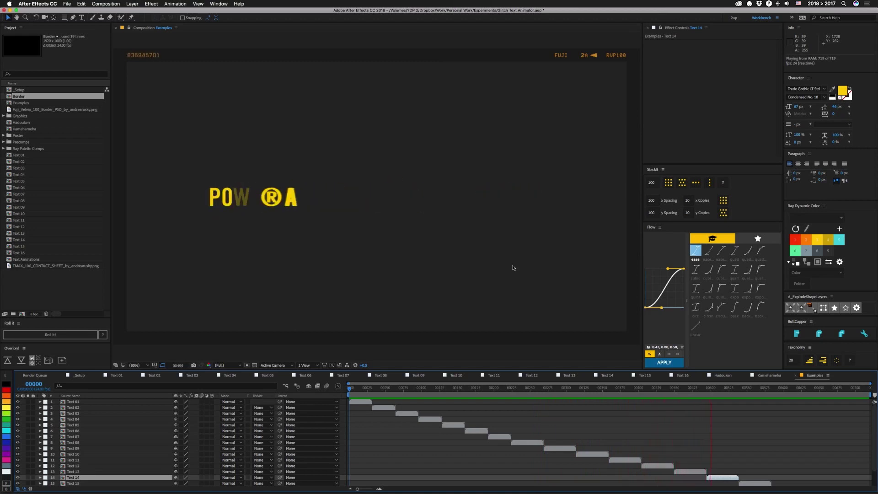
Stop the running glitch-text preview so Text 10 rests at its first frame
key("space")
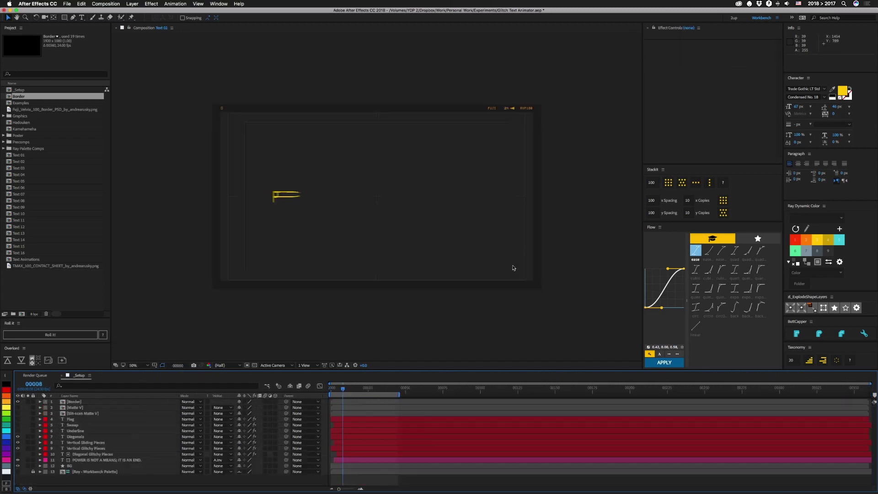
Preview the _Setup reveal, then make the Flag, Sweep and Underline glitch layers visible
key("space")
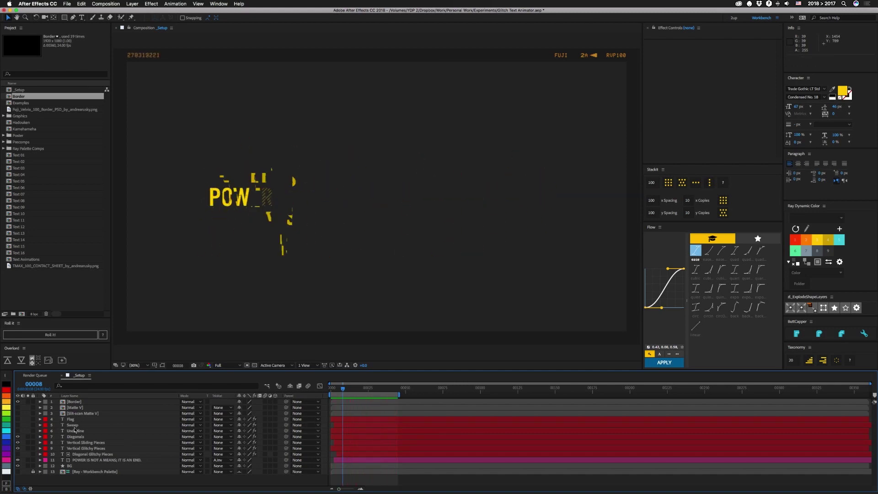
left_click(18, 419)
left_click(17, 425)
left_click(18, 430)
Preview the reveal with those layers on, then select Flag to list its effects
key("space")
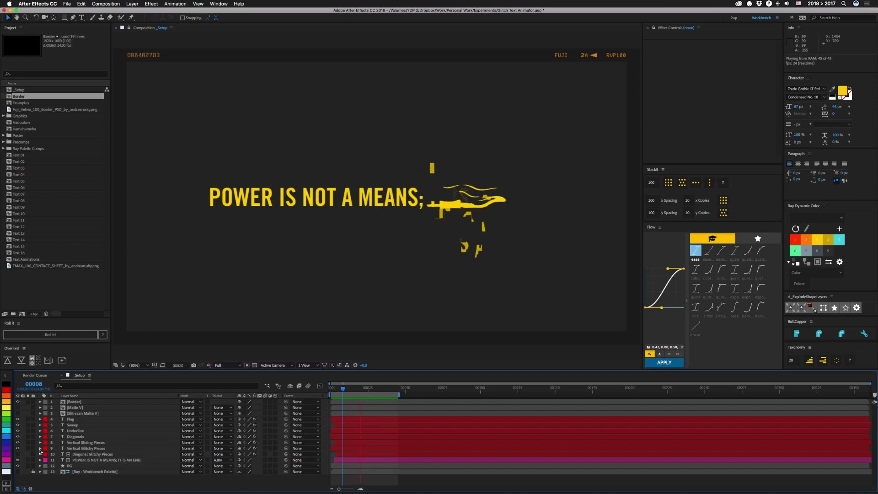
key("space")
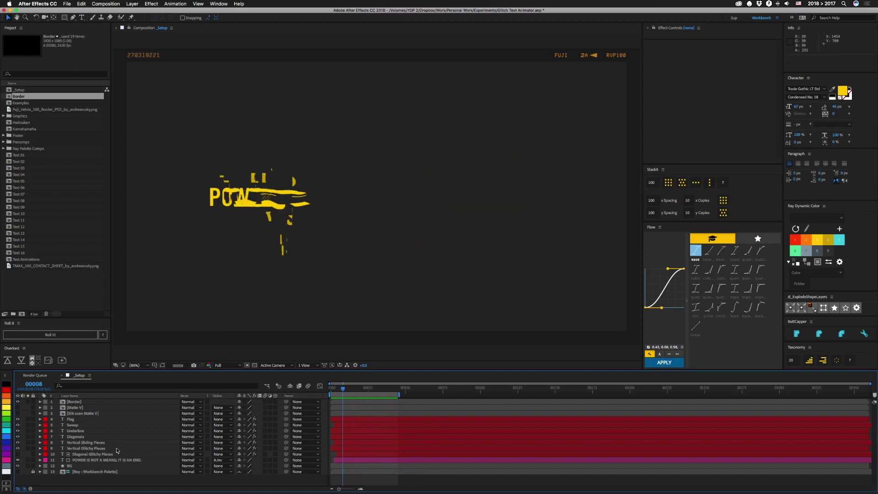
left_click(73, 419)
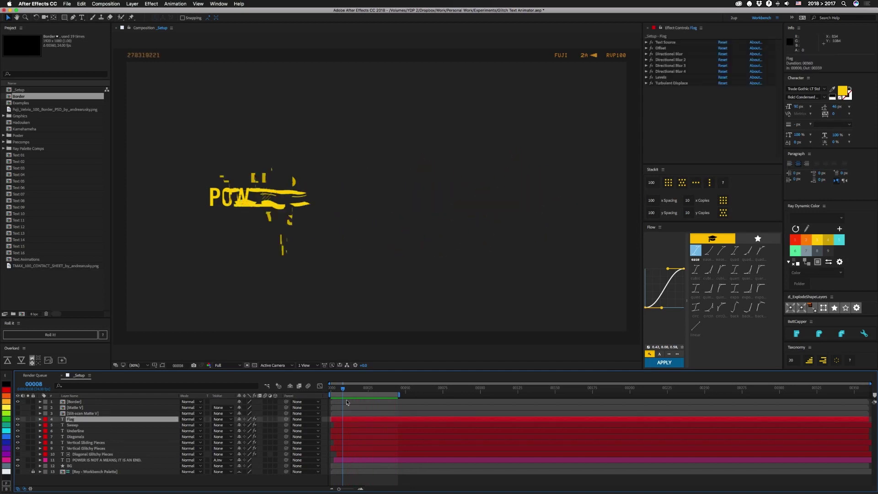
Check which text layer feeds the Flag effect's Text Source and select the main title layer
left_click(669, 42)
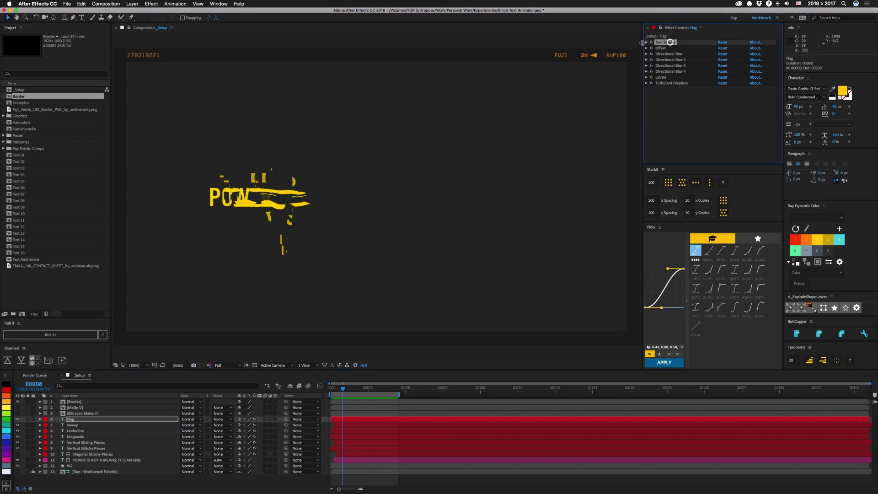
left_click(646, 42)
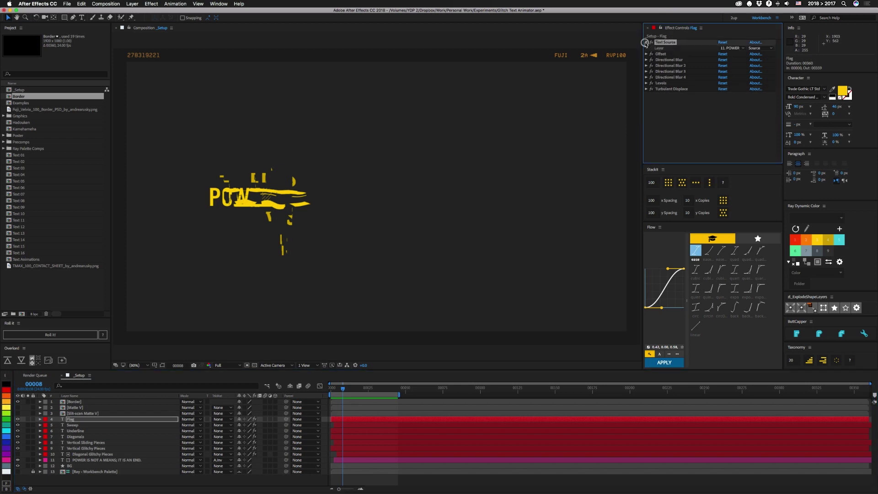
left_click(91, 460)
Retype the title as 'POWER' and preview it, then undo to the full line and preview
double_click(81, 460)
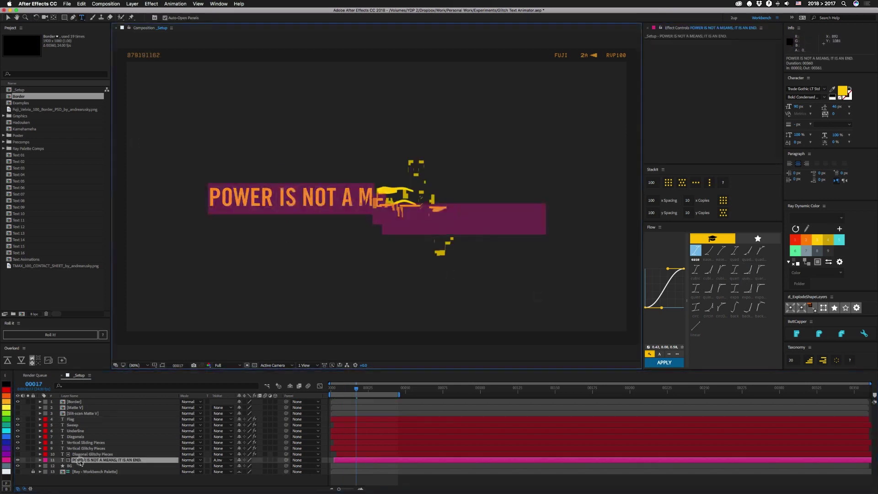
type("POWER")
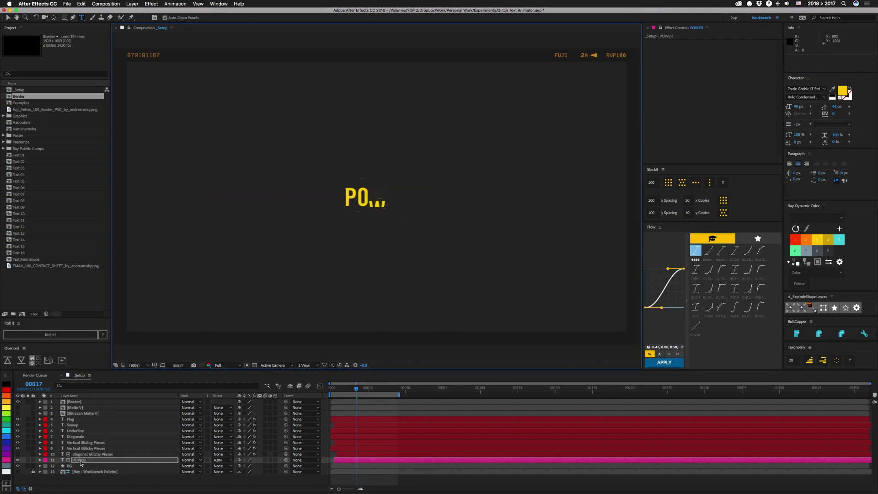
key("space")
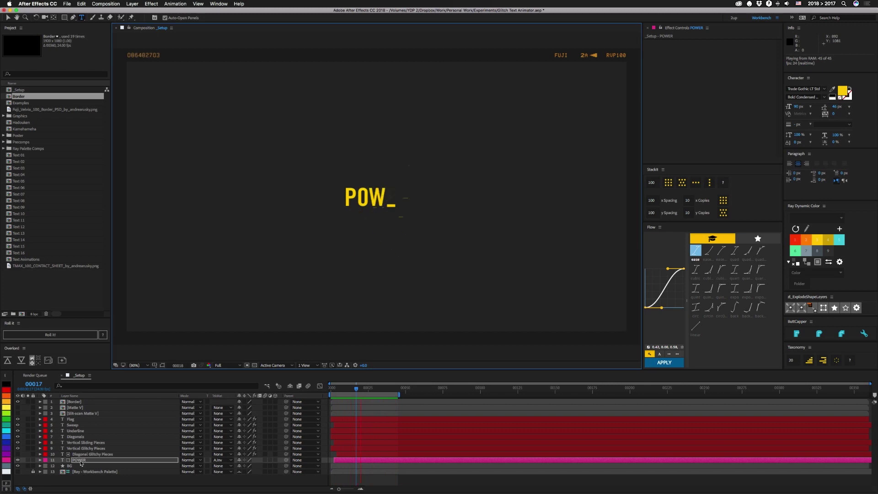
key("space")
key("super+z")
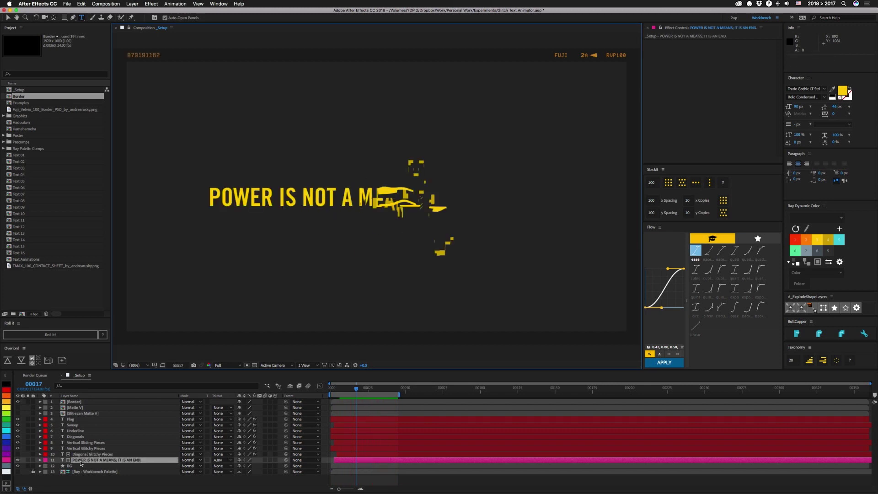
key("space")
Solo Flag with all its effects off, showing its Mask 1 and Mask 2 outlines
left_click(71, 420)
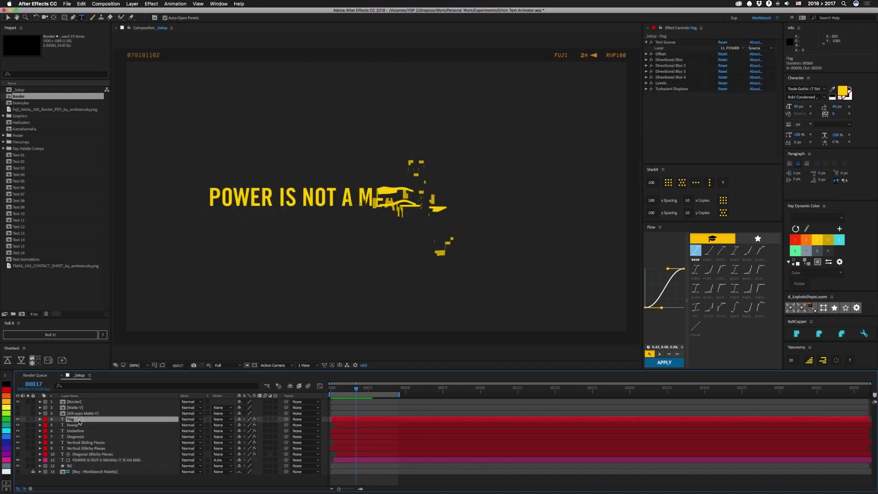
left_click(28, 420)
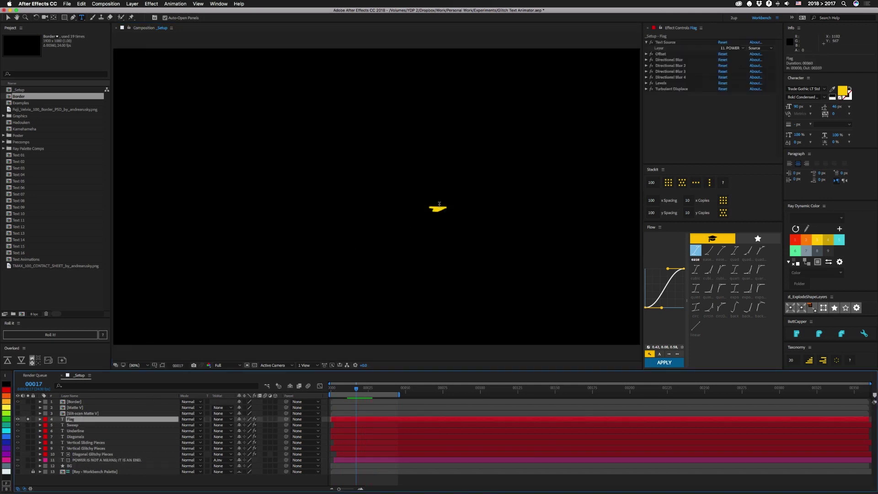
left_click_drag(651, 54, 651, 89)
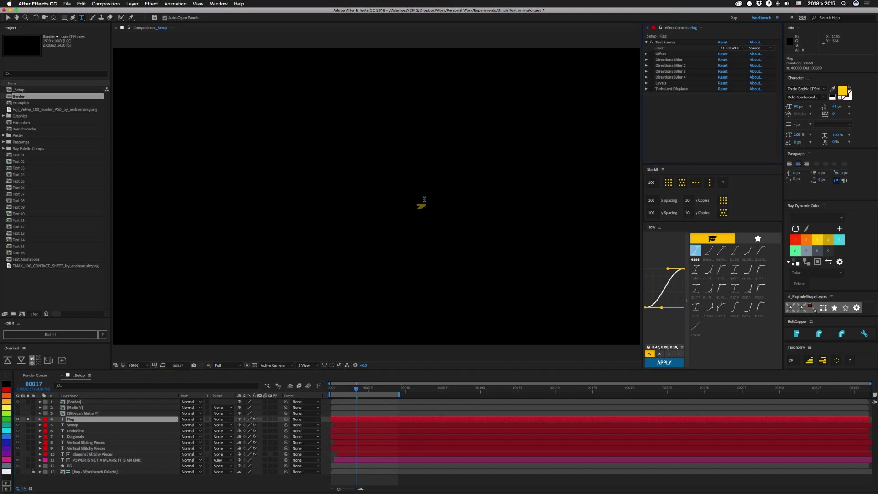
key("Page_Up")
key("Page_Up")
key("Page_Up")
key("Page_Up")
key("Page_Up")
key("Page_Up")
key("Page_Up")
left_click(163, 364)
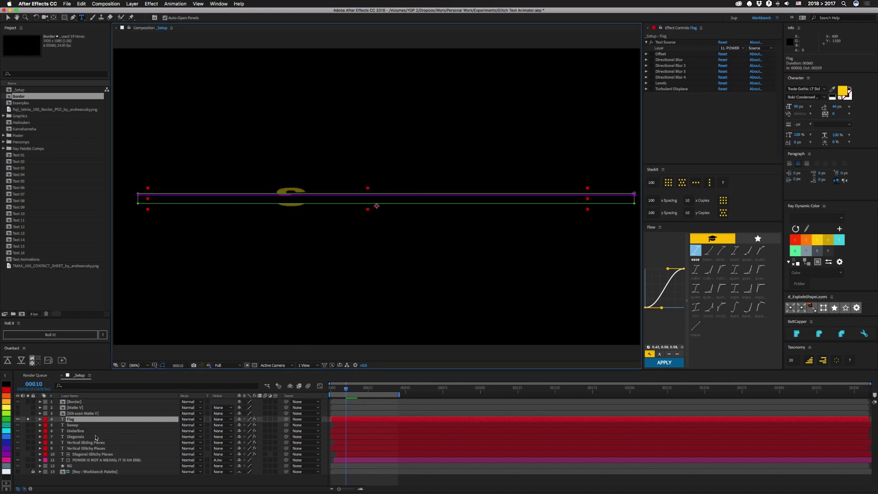
key("m")
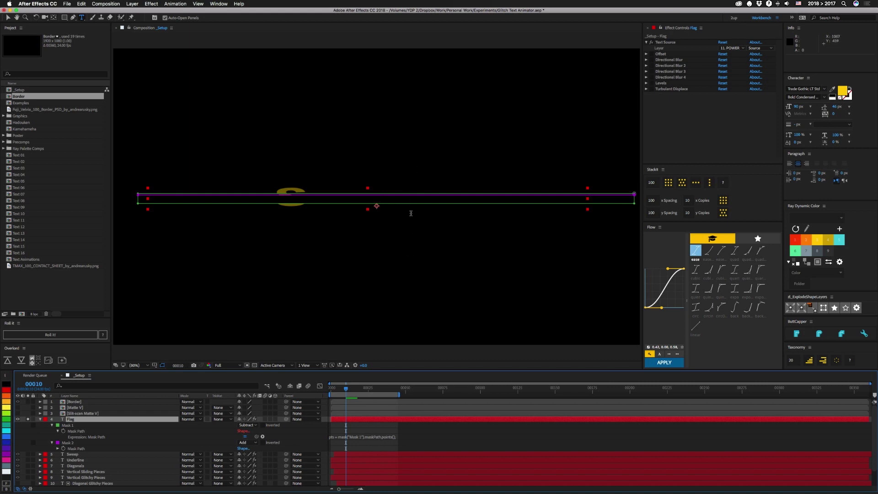
Turn Flag's four Directional Blurs, Levels and Turbulent Displace effects back on
left_click(651, 55)
left_click(651, 60)
left_click(651, 65)
left_click(651, 71)
left_click(651, 77)
left_click(651, 82)
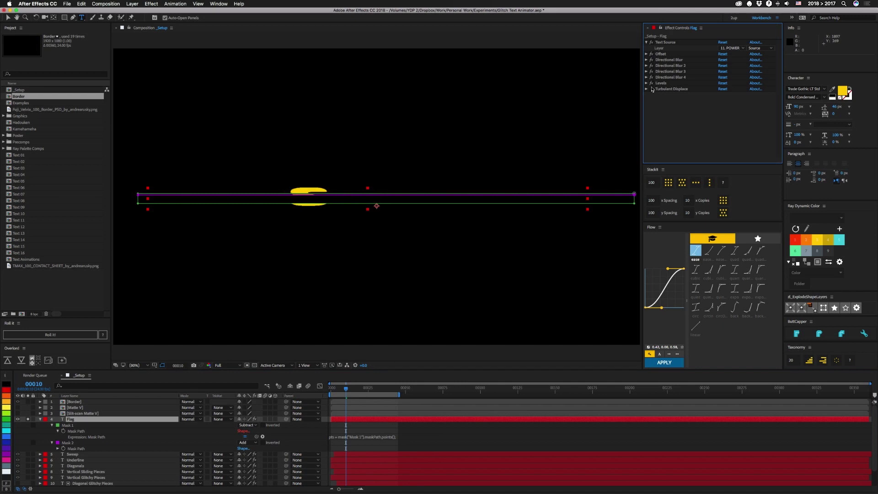
left_click(651, 89)
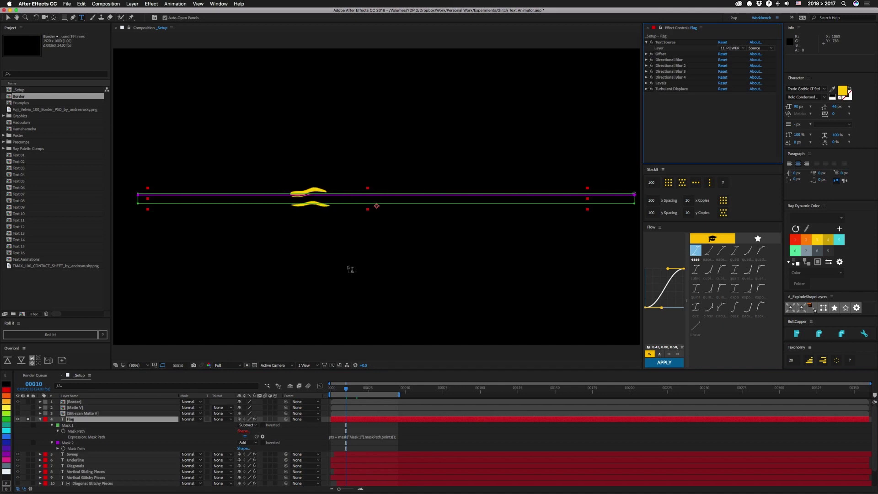
Deselect Flag, preview the glitch reveal, and collapse the Flag layer's masks
left_click(449, 380)
key("space")
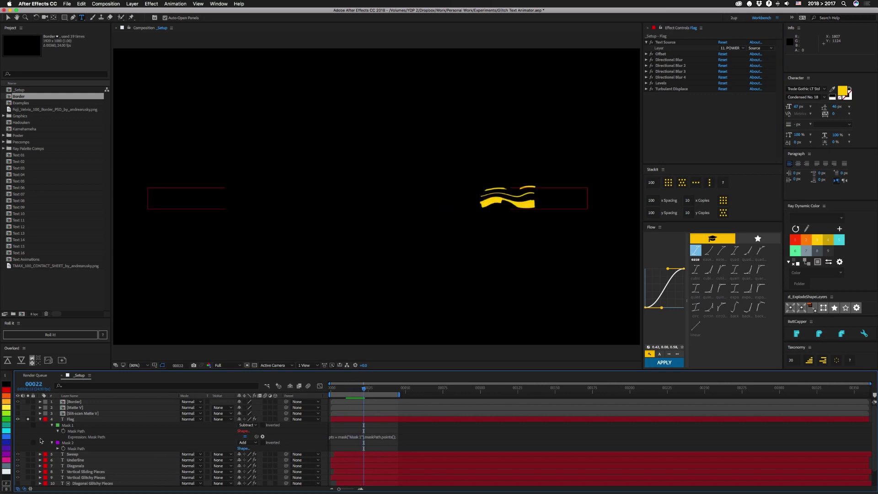
left_click(40, 419)
Un-solo Flag, inspect the Underline, Diagonals and title layer bounds, then select Vertical Sliding Pieces
left_click(27, 418)
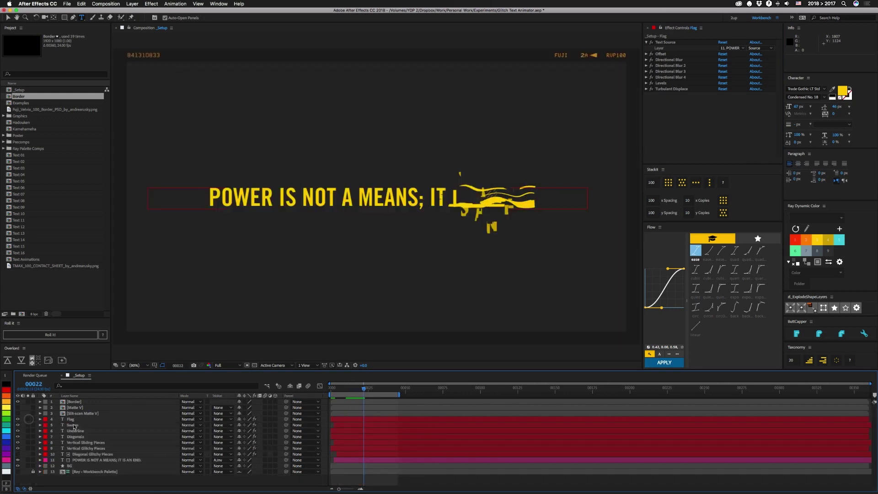
left_click(85, 432)
left_click(378, 450)
left_click(368, 436)
left_click(153, 430)
left_click(87, 462)
left_click(80, 443)
left_click(81, 443)
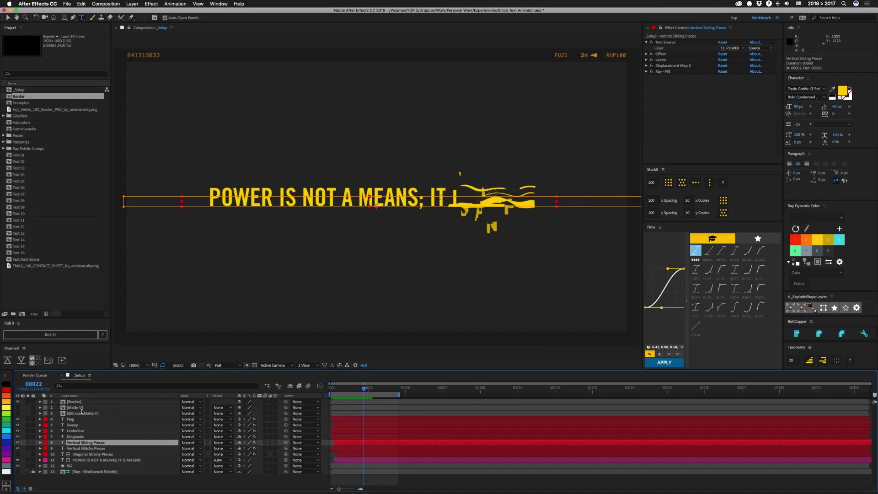
Expand Displacement Map 3 (2. Matte V, 157.0 vertical) and scrub back to an earlier glitch frame
left_click(646, 66)
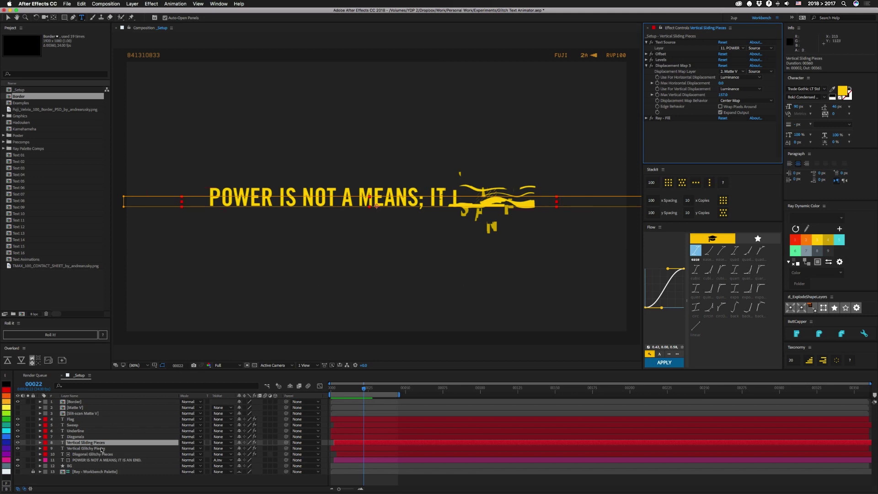
left_click_drag(364, 388, 355, 391)
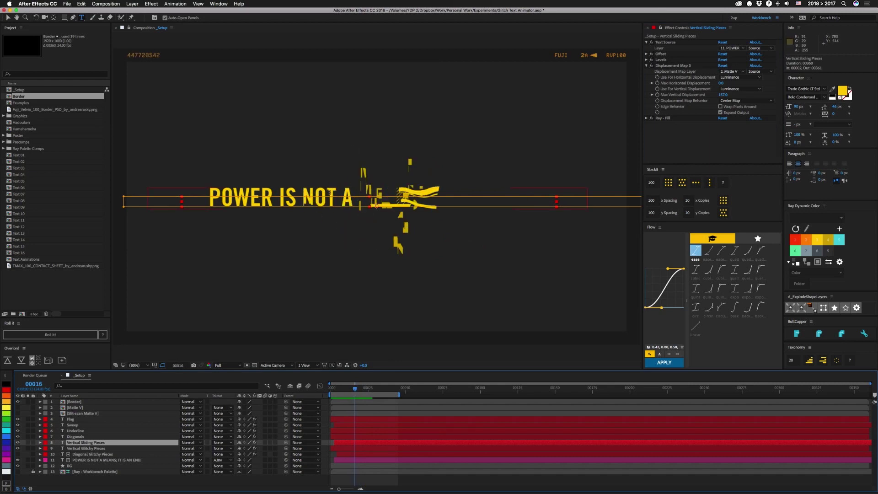
key("super+z")
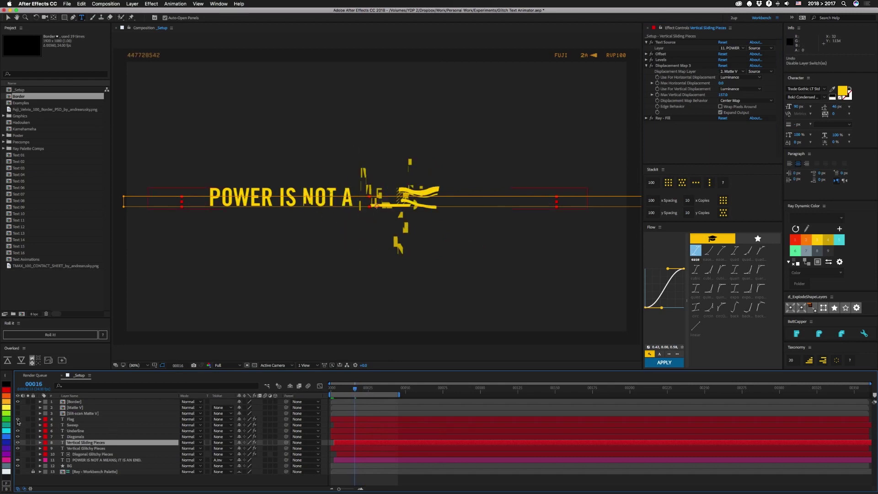
Preview with Sweep and Underline hidden, then hide Vertical Glitchy Pieces while showing Diagonals
left_click(18, 424)
left_click(18, 431)
key("space")
left_click(19, 438)
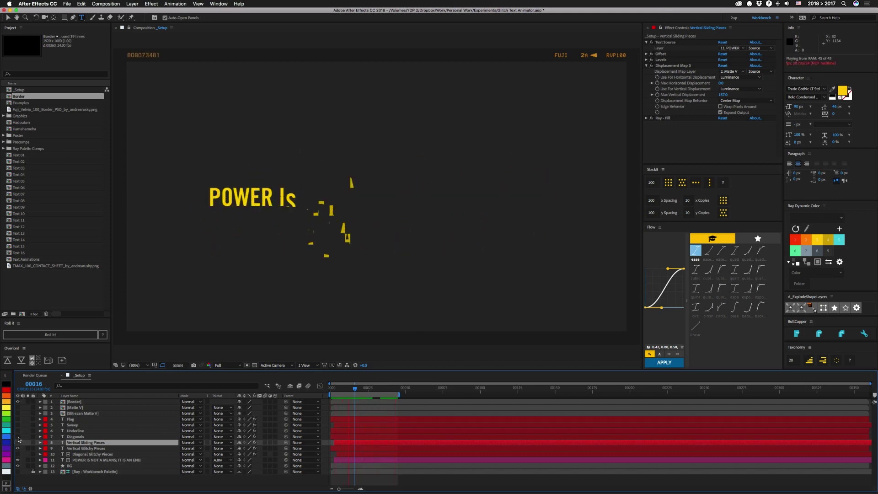
left_click(17, 436)
left_click(18, 448)
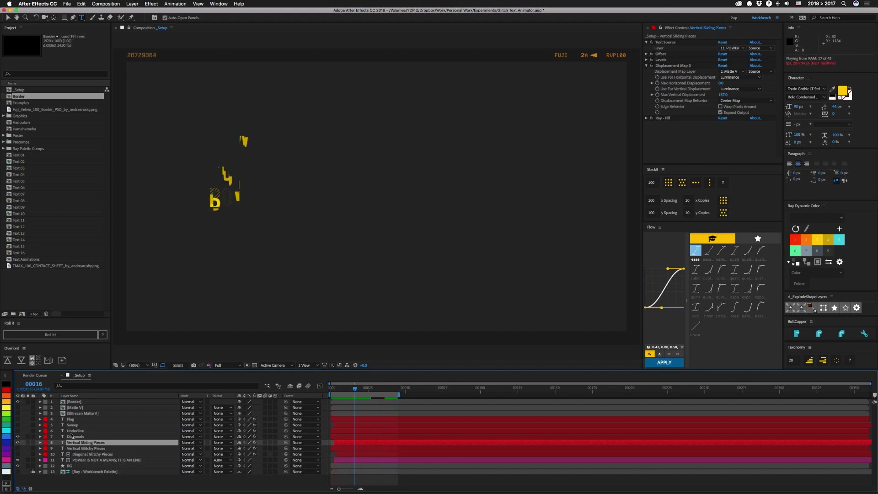